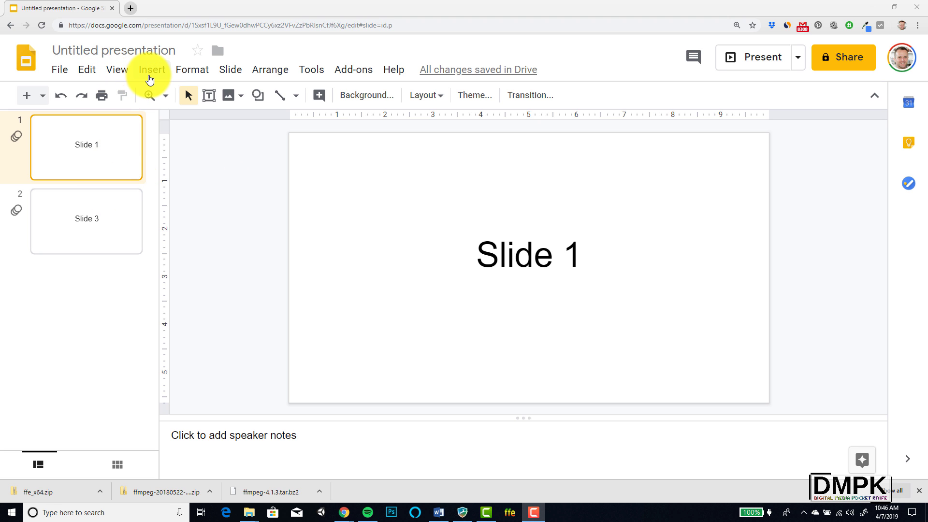
# Step: Add a new slide after Slide 1 and delete its title and subtitle placeholders
pyautogui.click(150, 71)
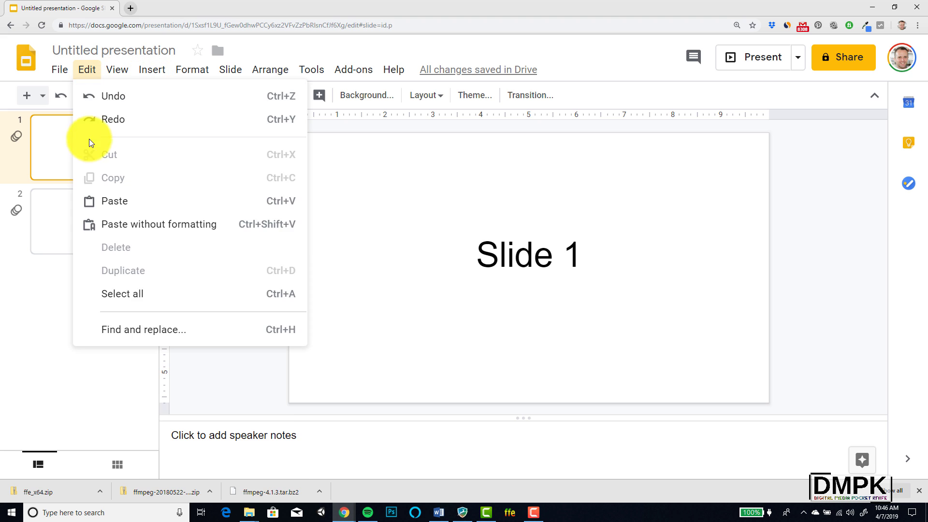
pyautogui.click(52, 147)
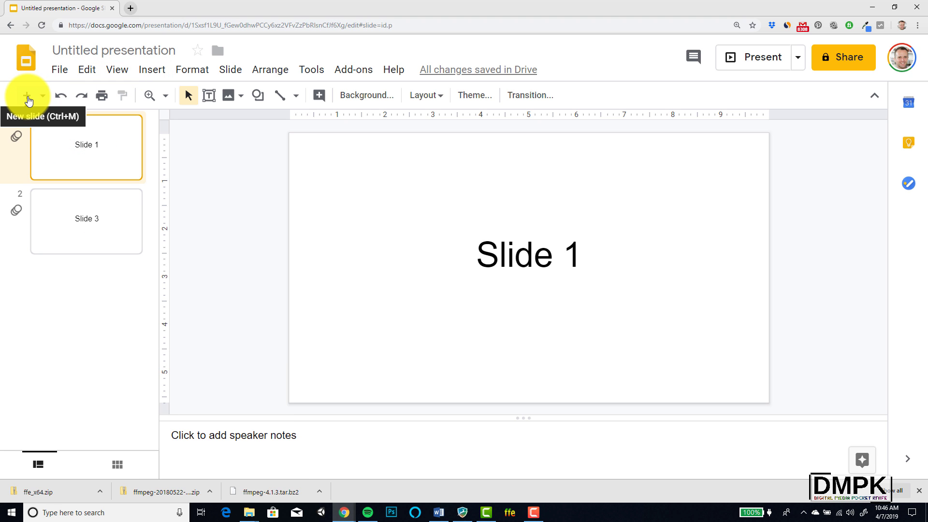
pyautogui.click(29, 101)
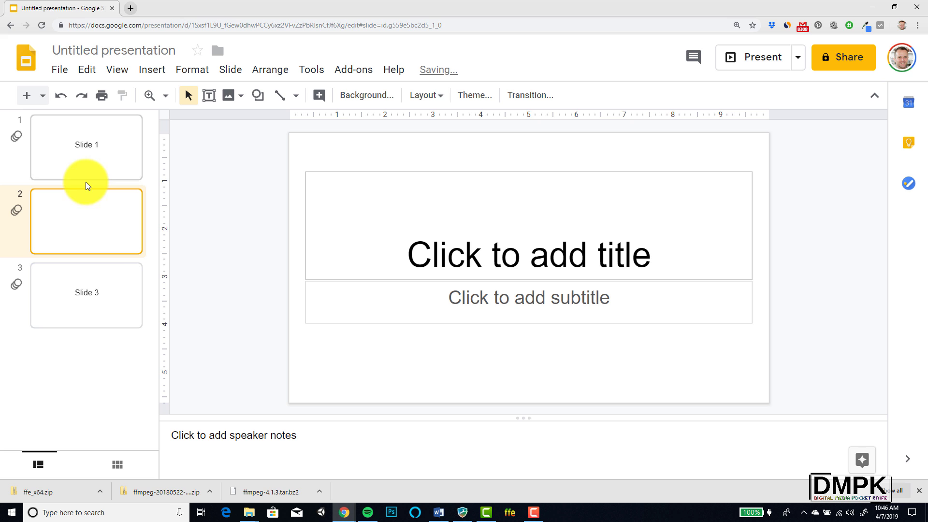
pyautogui.moveTo(305, 164); pyautogui.dragTo(781, 368)
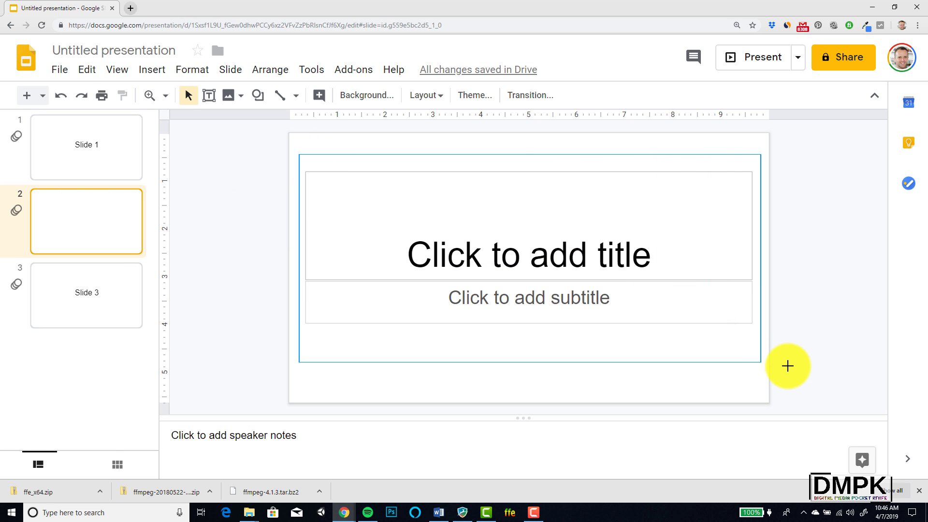
pyautogui.press('Delete')
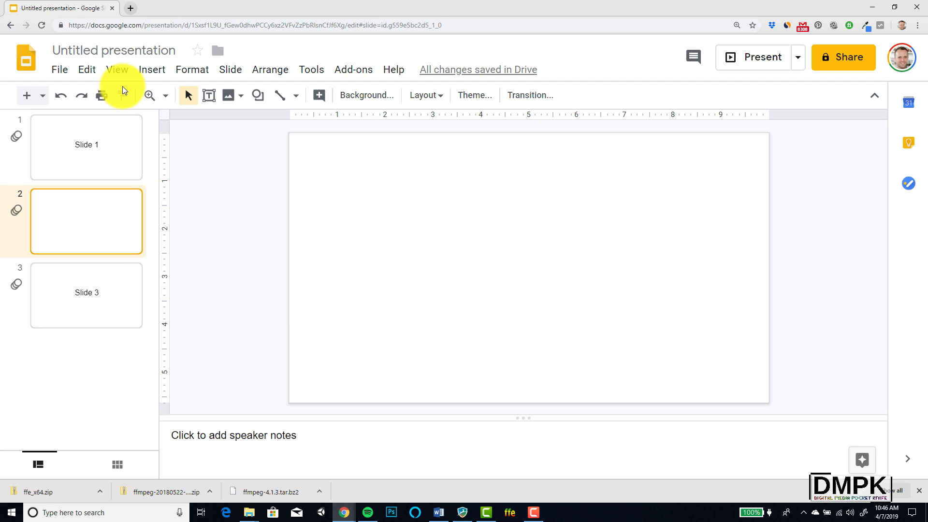
# Step: Open Insert > Video, run a YouTube song search, then switch to the By URL option
pyautogui.click(148, 73)
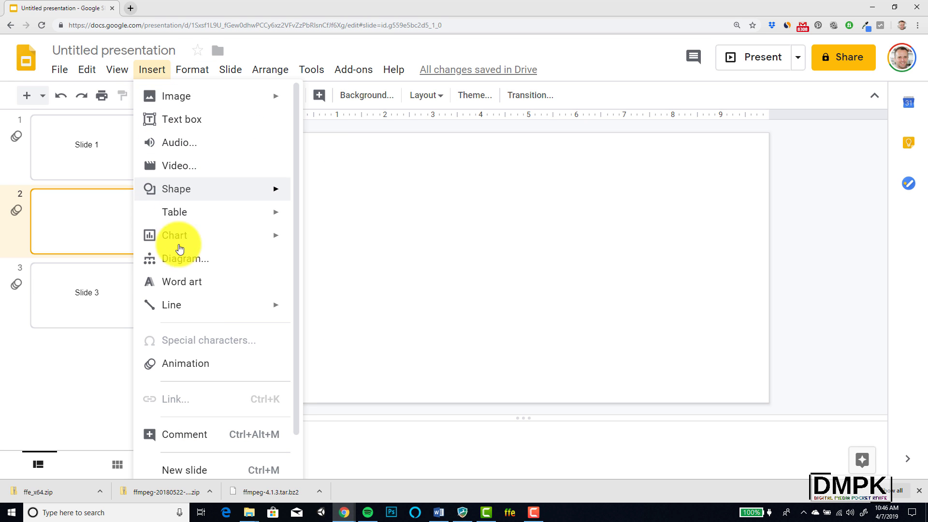
pyautogui.scroll(-2, 205, 328)
pyautogui.scroll(2, 218, 242)
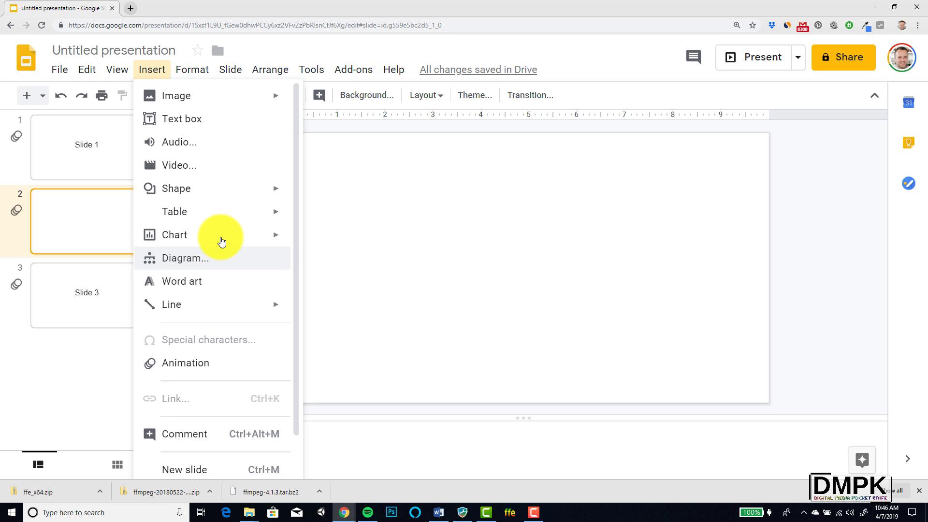
pyautogui.click(185, 170)
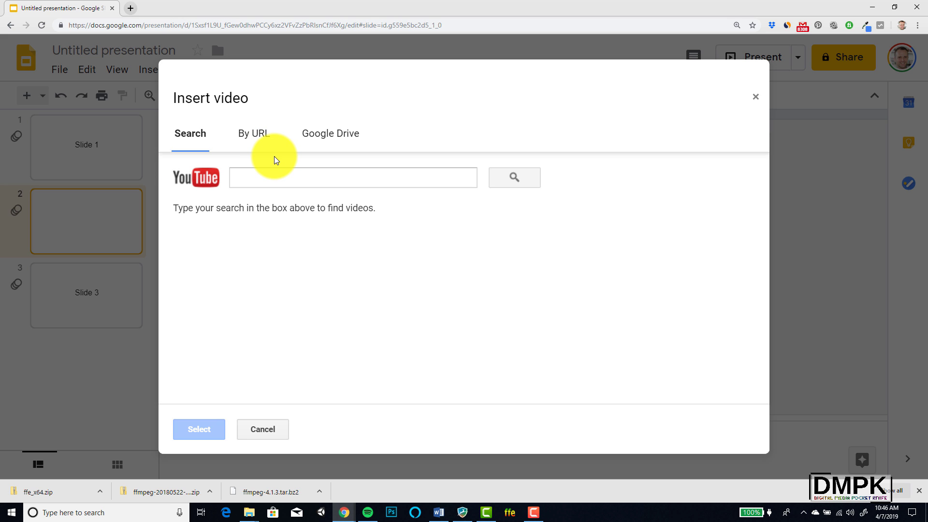
pyautogui.click(275, 178)
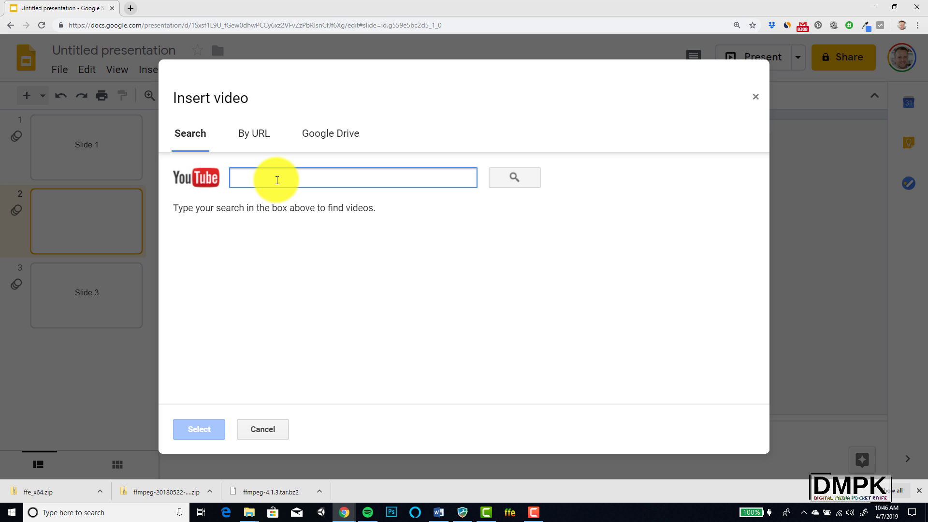
pyautogui.write('korn love my way')
pyautogui.press('Return')
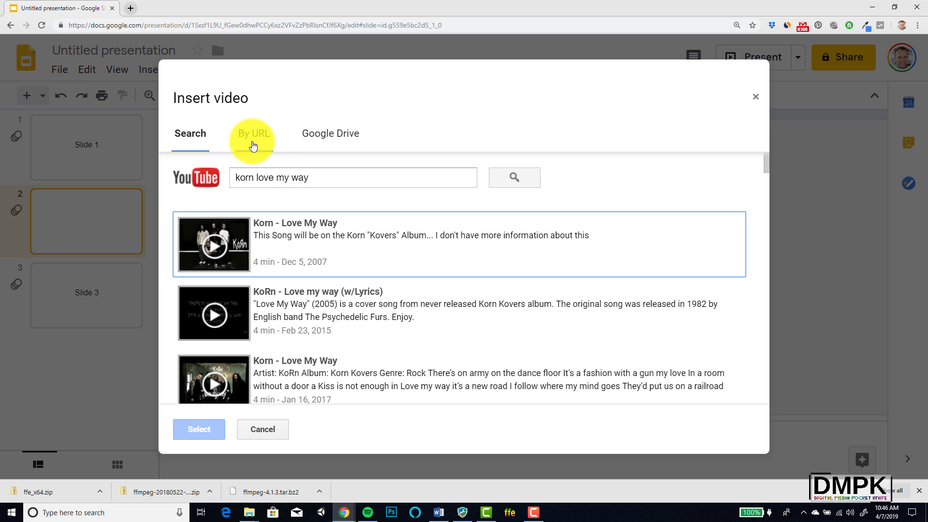
pyautogui.click(253, 142)
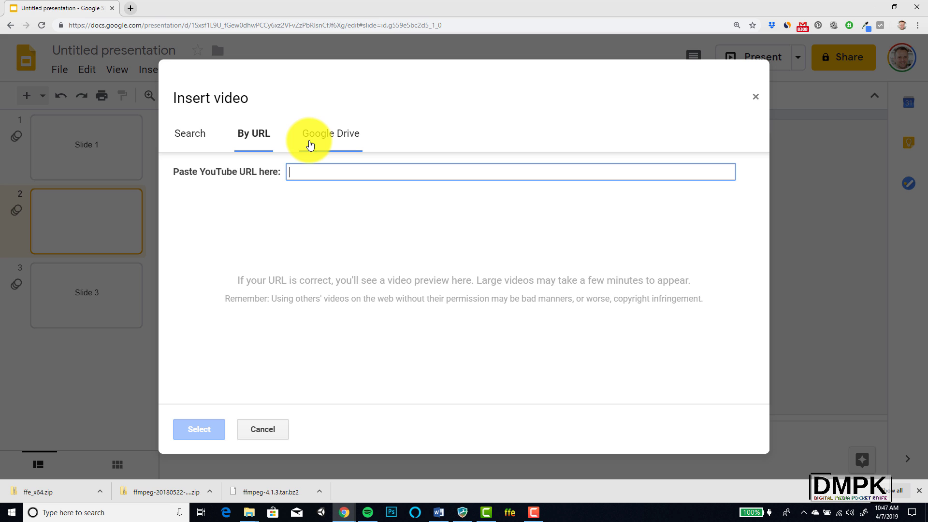
# Step: Insert MVI_3119.MOV from Google Drive onto the blank second slide
pyautogui.click(312, 139)
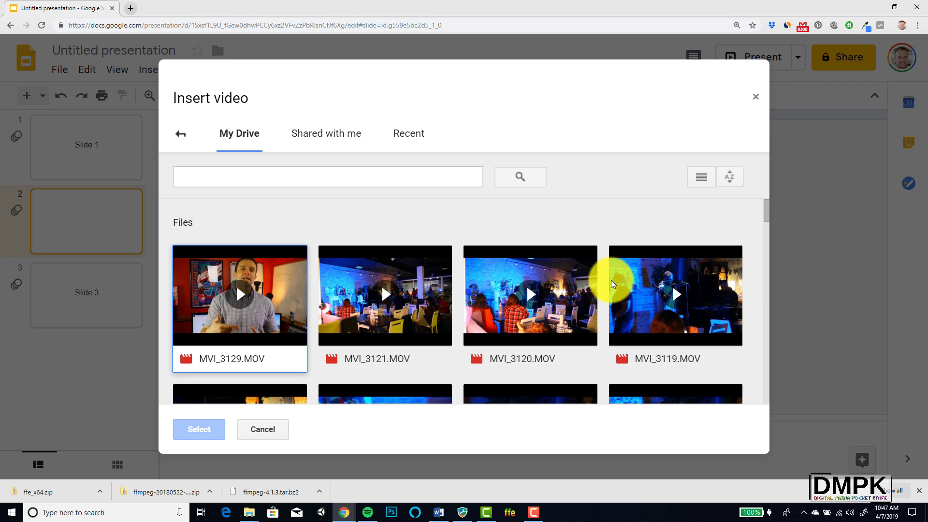
pyautogui.click(638, 282)
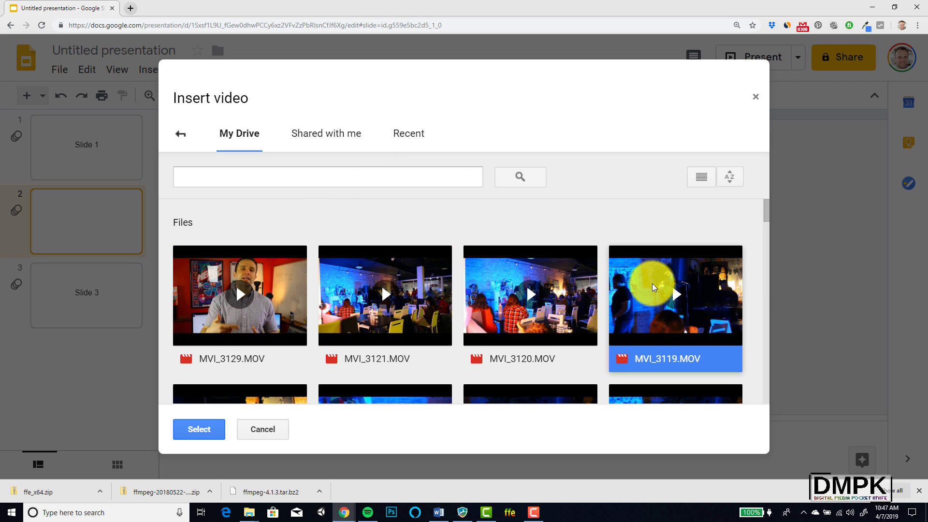
pyautogui.click(198, 430)
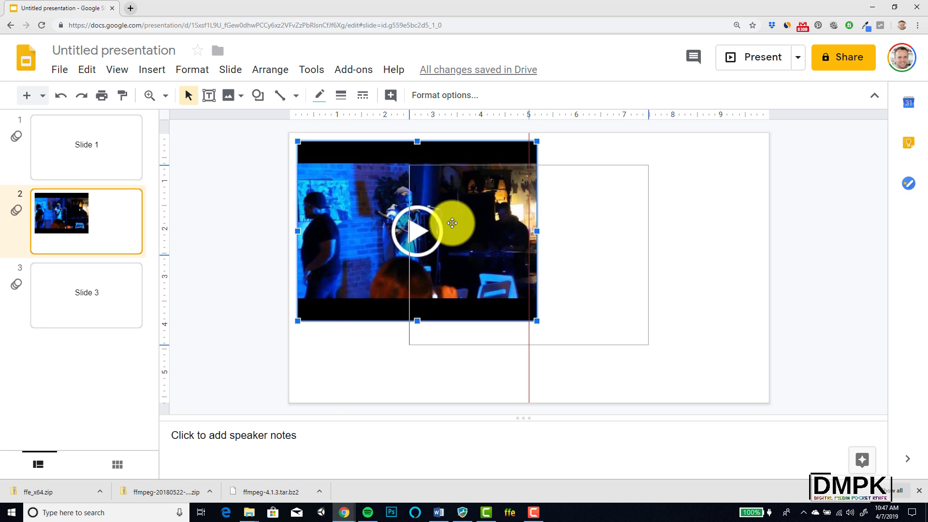
# Step: Move the video toward the centre and set the slide background to black
pyautogui.moveTo(337, 199); pyautogui.dragTo(449, 235)
pyautogui.click(363, 261)
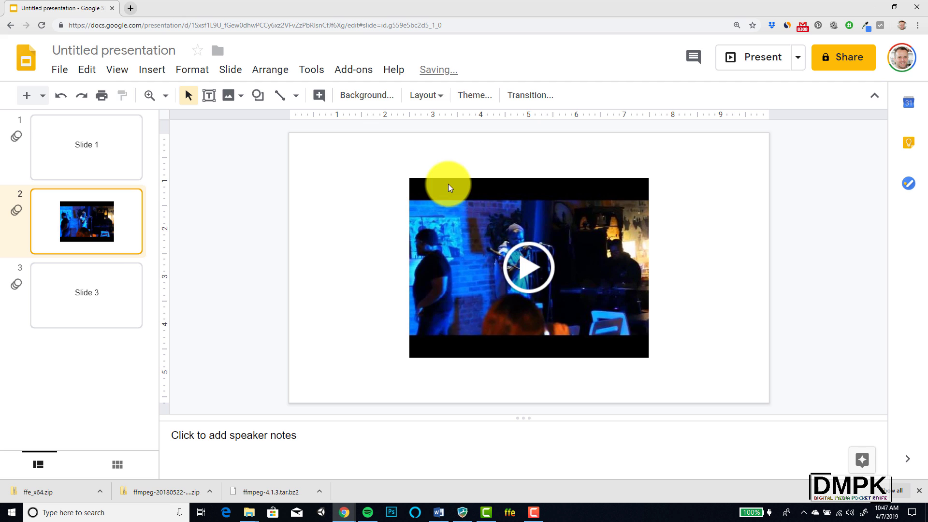
pyautogui.click(449, 184)
pyautogui.click(396, 186)
pyautogui.click(366, 94)
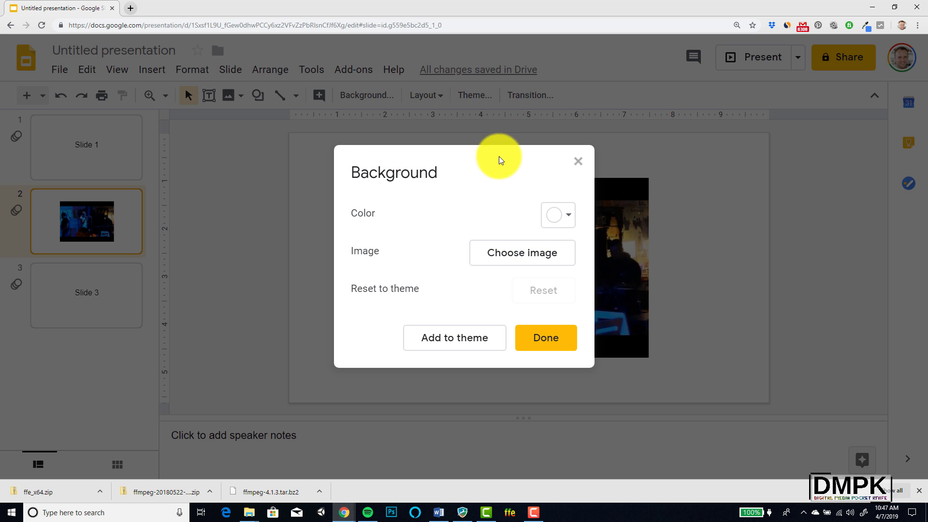
pyautogui.click(557, 215)
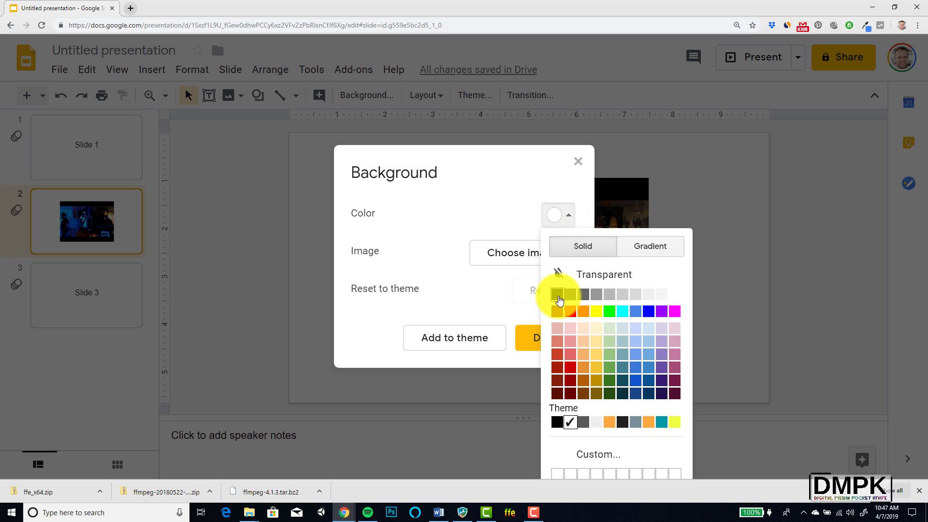
pyautogui.click(558, 295)
pyautogui.click(549, 339)
# Step: Enlarge the video with its corner handles to span the slide's top to bottom edge
pyautogui.click(546, 314)
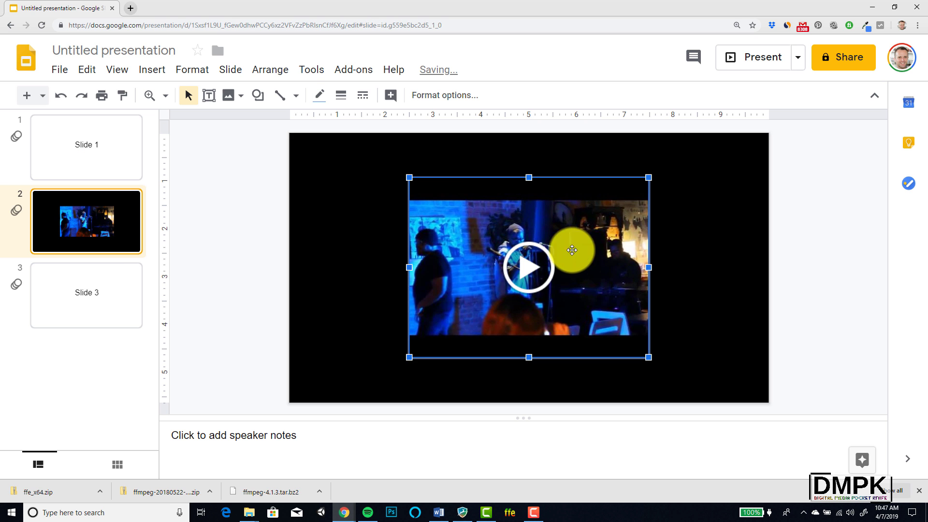
pyautogui.moveTo(408, 356); pyautogui.dragTo(343, 375)
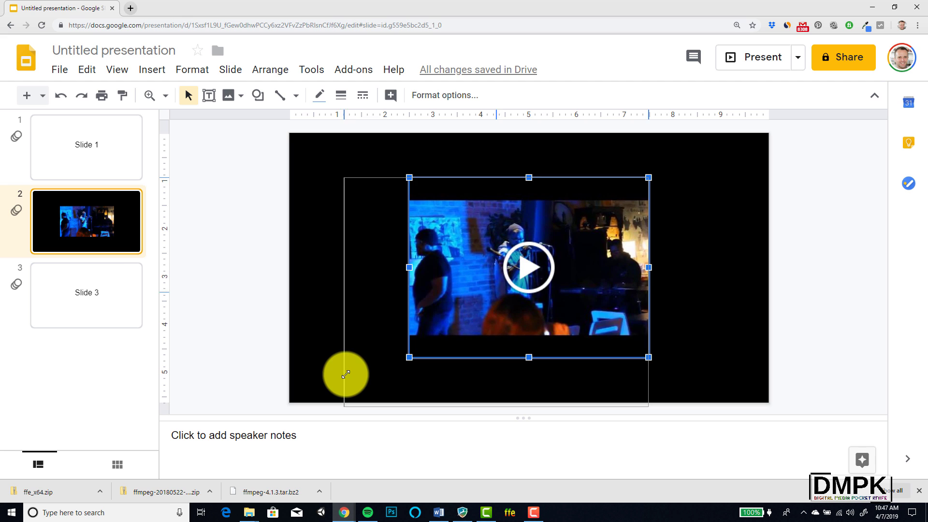
pyautogui.moveTo(647, 175); pyautogui.dragTo(709, 136)
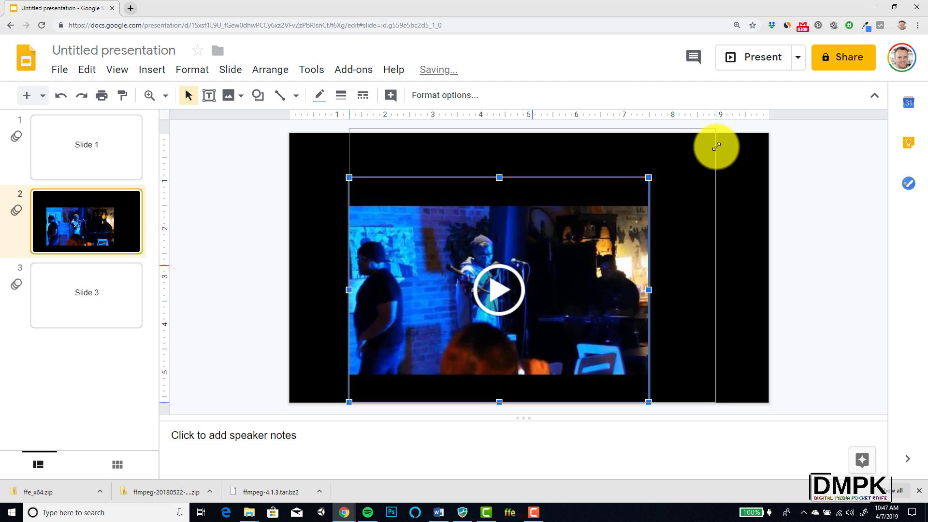
pyautogui.click(755, 218)
pyautogui.click(666, 286)
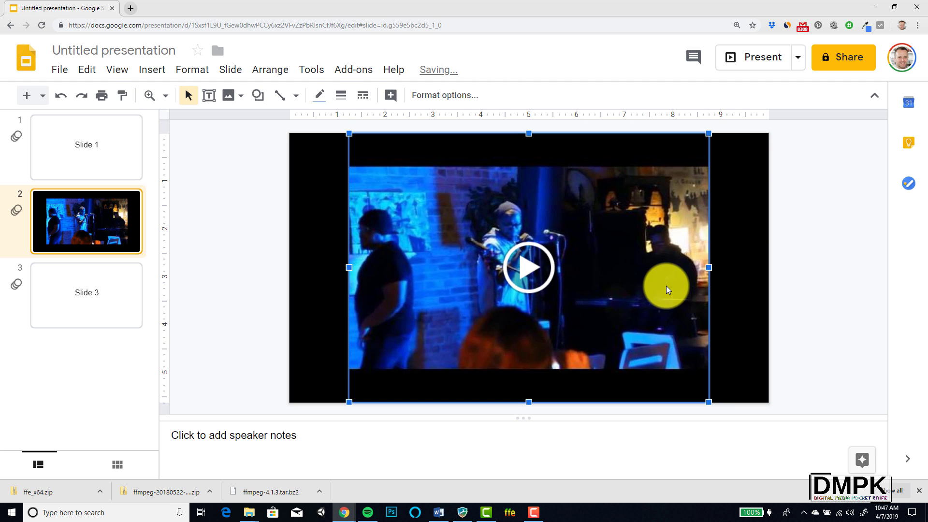
pyautogui.click(798, 252)
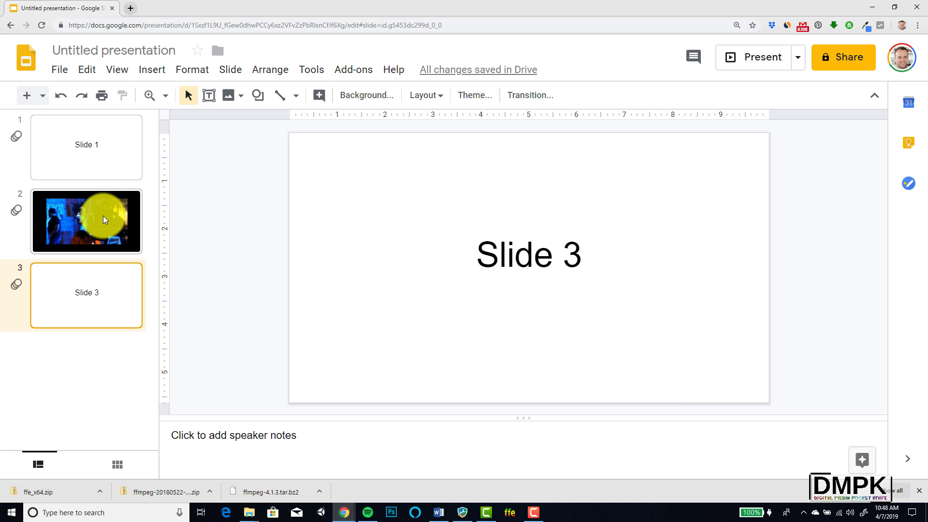
# Step: Go to slide 2 and select the concert video, browsing the Insert and Format menus
pyautogui.click(104, 217)
pyautogui.click(431, 226)
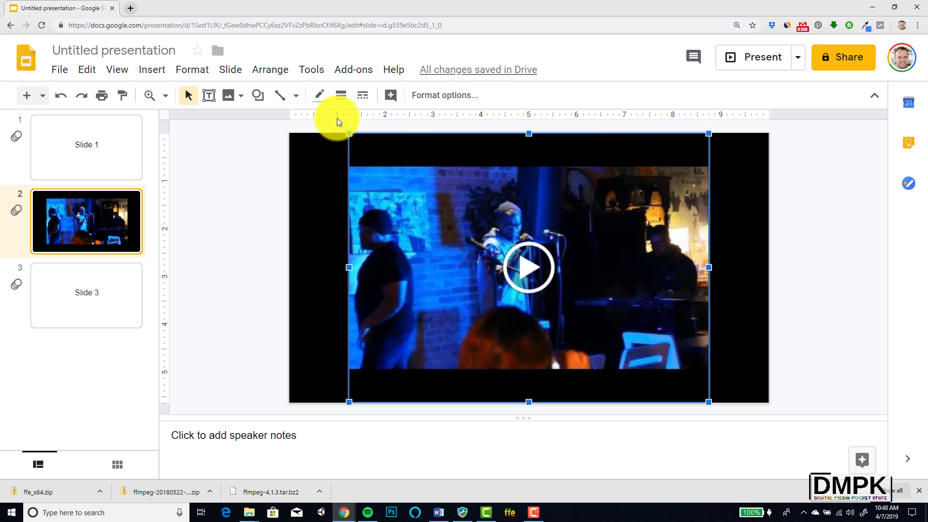
pyautogui.click(167, 72)
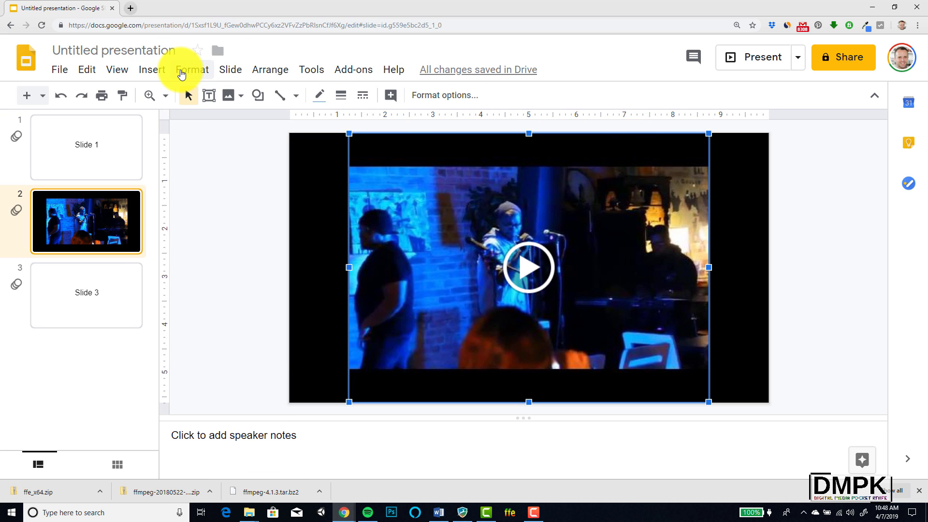
pyautogui.click(181, 74)
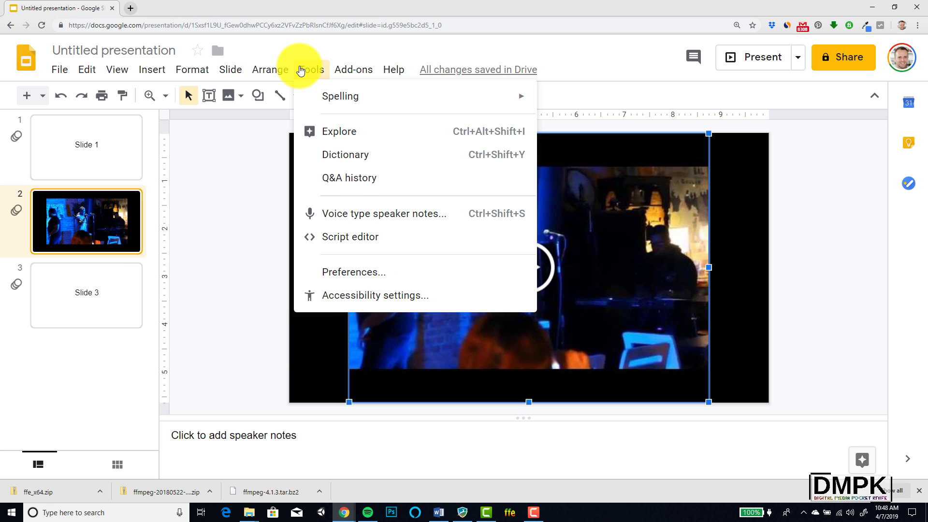
pyautogui.click(255, 182)
pyautogui.click(397, 216)
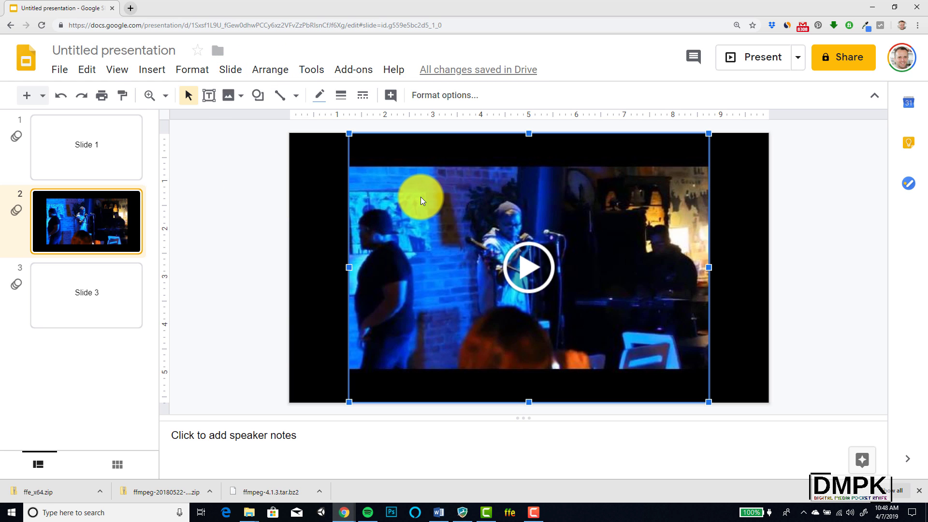
# Step: Open the video's Format options, expand Video playback, and reselect the concert video
pyautogui.click(443, 96)
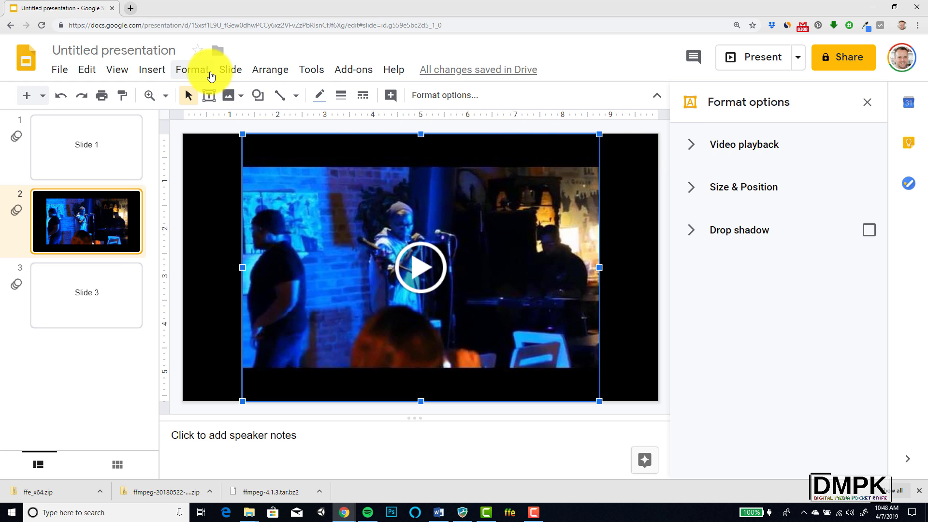
pyautogui.click(201, 70)
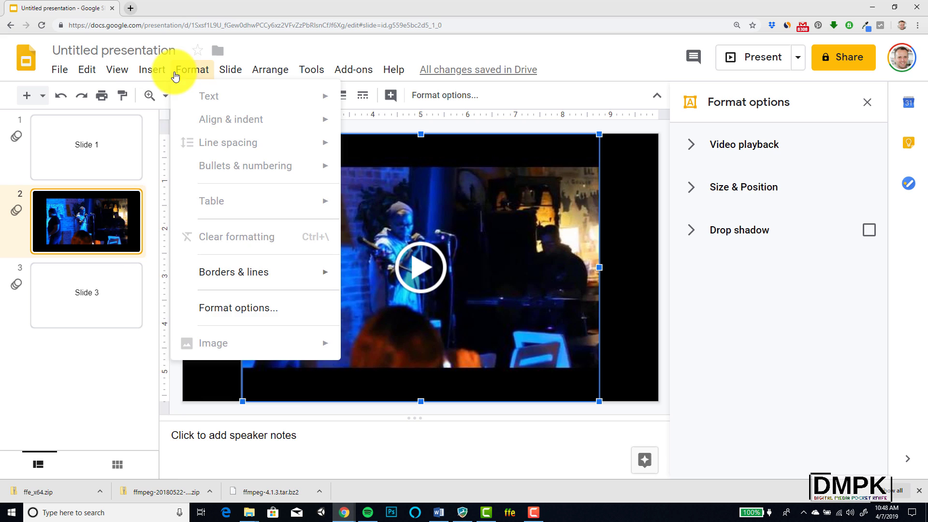
pyautogui.click(240, 307)
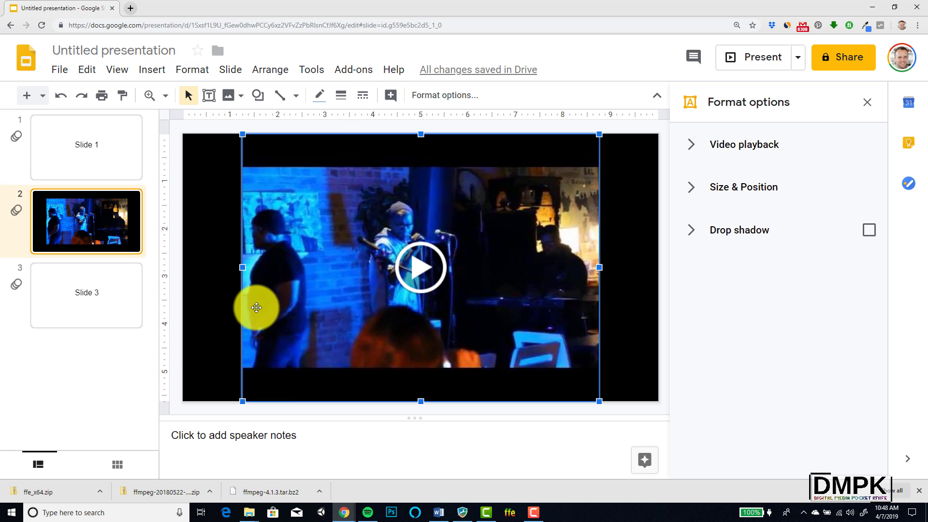
pyautogui.click(694, 142)
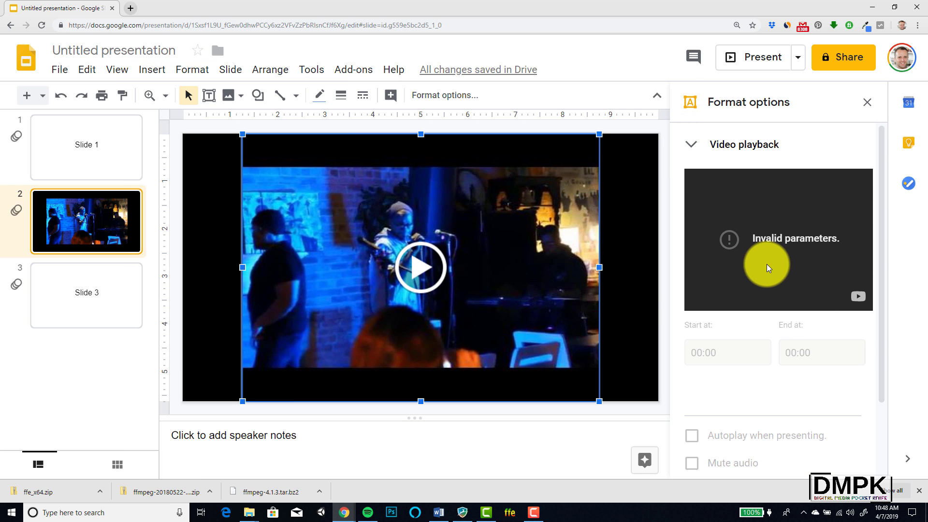
pyautogui.click(631, 196)
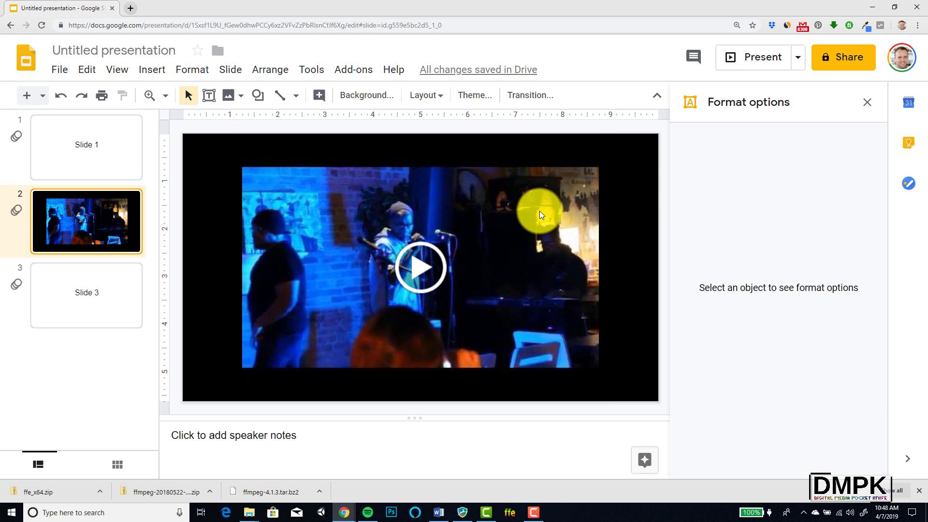
pyautogui.click(539, 211)
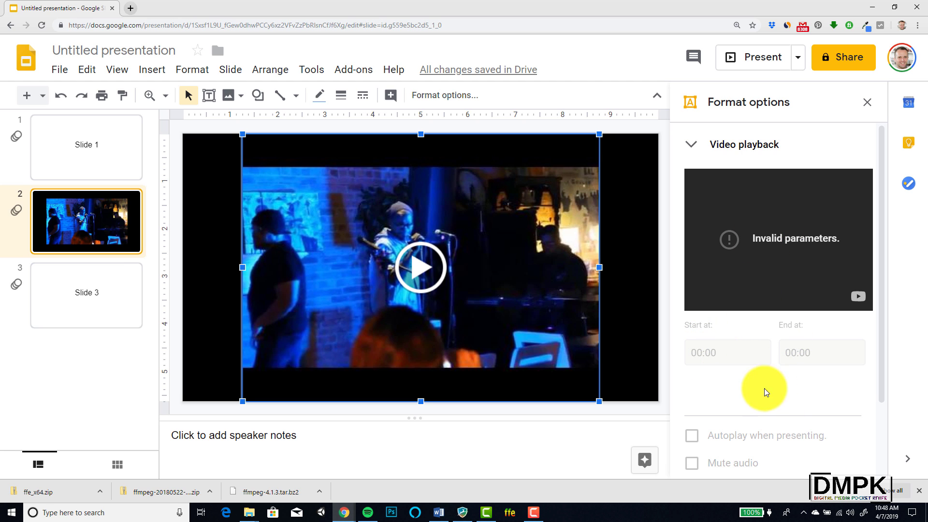
pyautogui.click(600, 234)
pyautogui.click(555, 228)
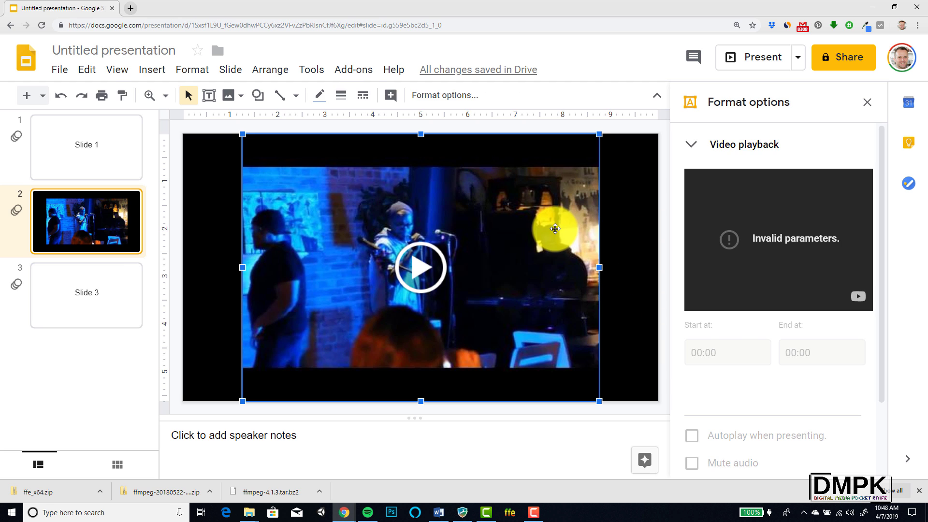
# Step: Delete the concert video and insert the first 'korn love my way' YouTube result
pyautogui.press('Delete')
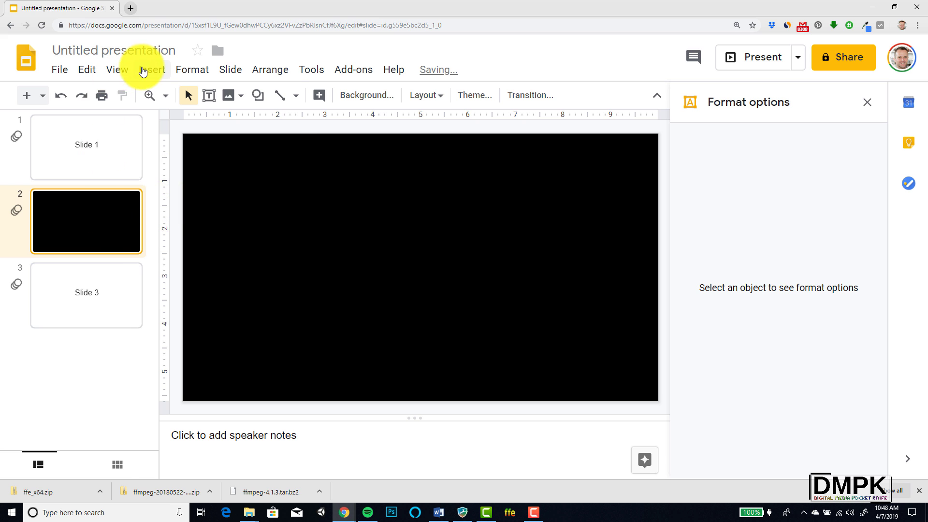
pyautogui.click(152, 69)
pyautogui.click(169, 142)
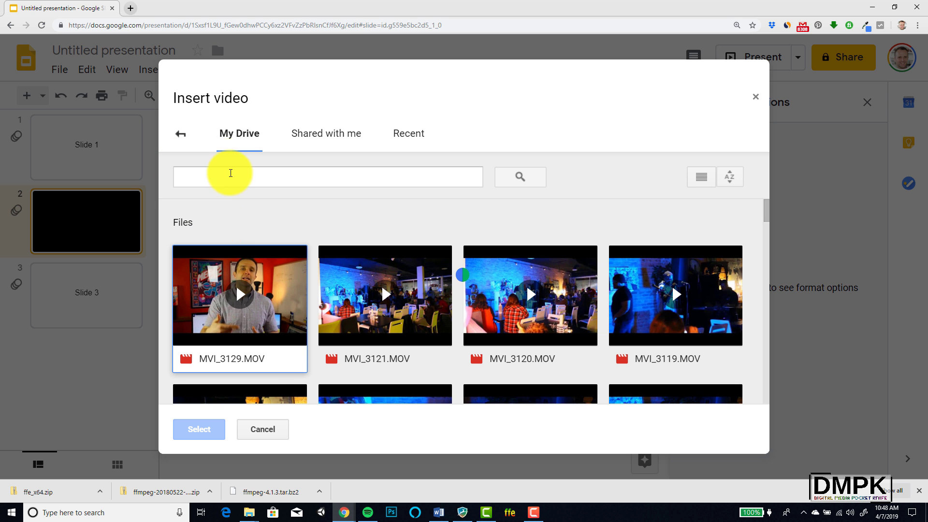
pyautogui.click(179, 134)
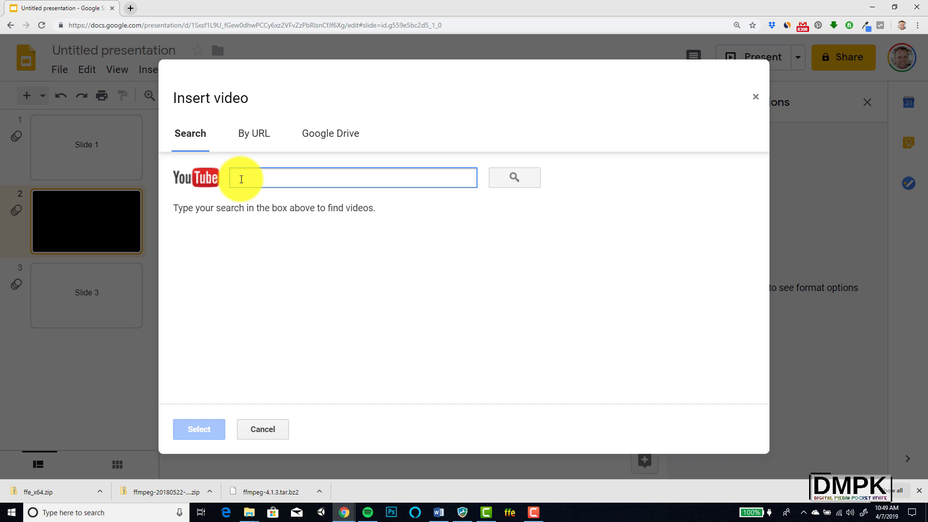
pyautogui.write('korn')
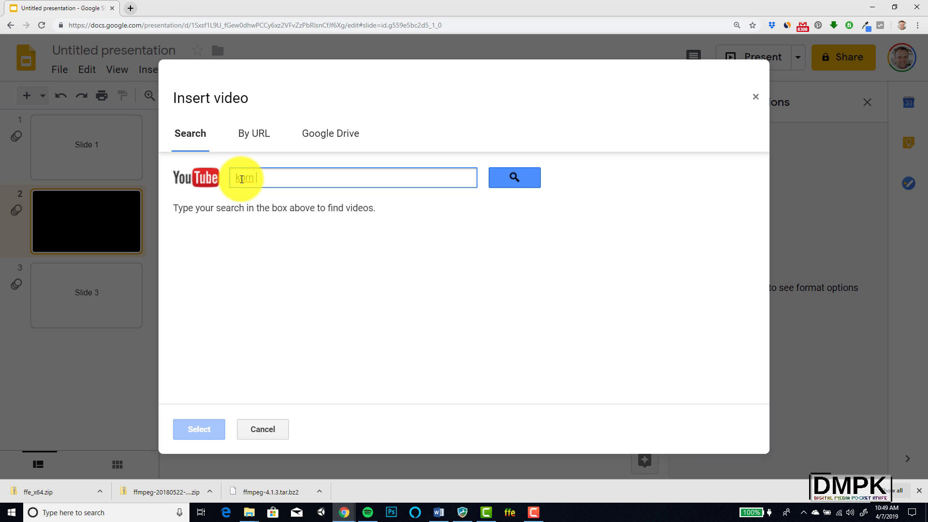
pyautogui.write(' love my way')
pyautogui.press('Return')
pyautogui.click(278, 229)
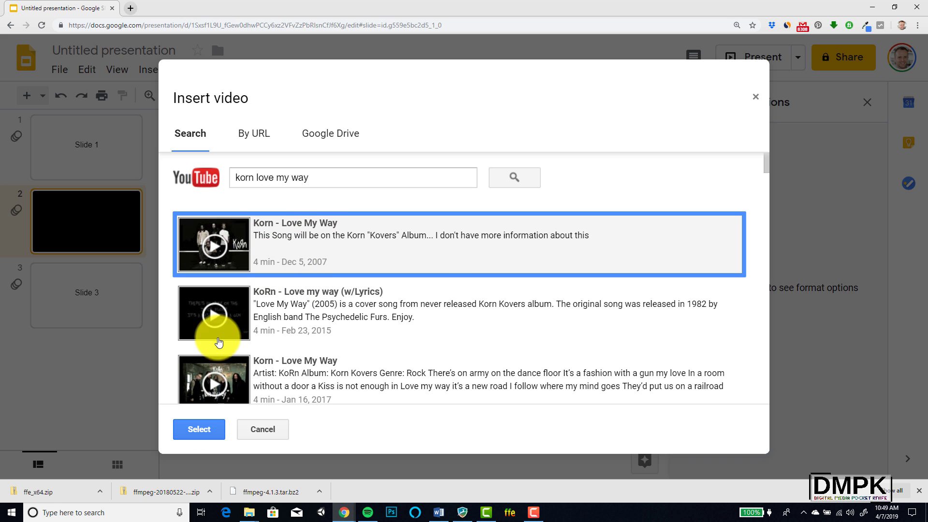
pyautogui.click(196, 428)
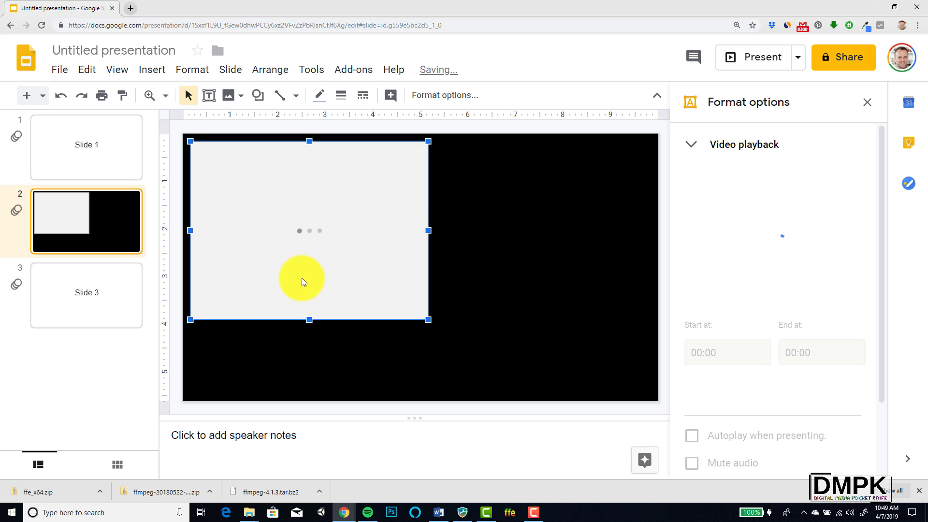
# Step: Centre the Korn video on the black slide and enlarge it from a corner handle
pyautogui.moveTo(374, 198); pyautogui.dragTo(477, 223)
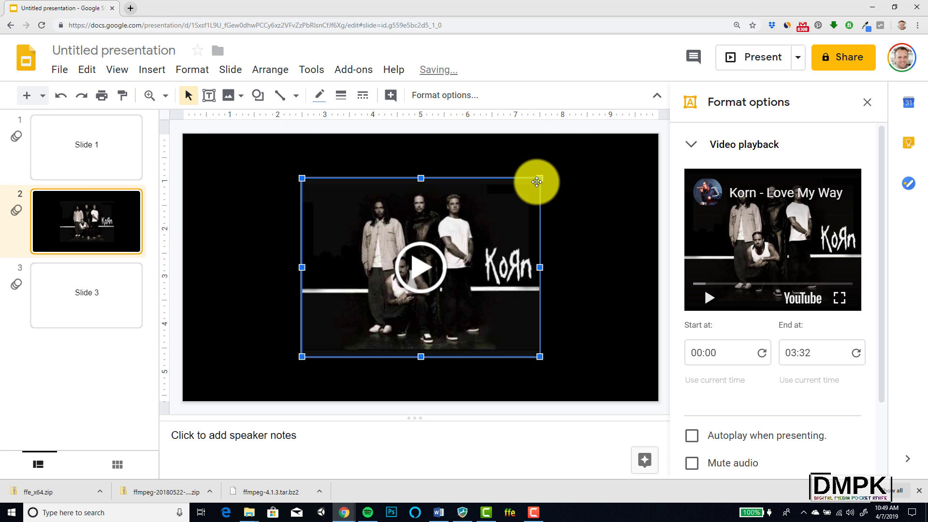
pyautogui.moveTo(536, 182); pyautogui.dragTo(589, 140)
pyautogui.moveTo(301, 357); pyautogui.dragTo(263, 386)
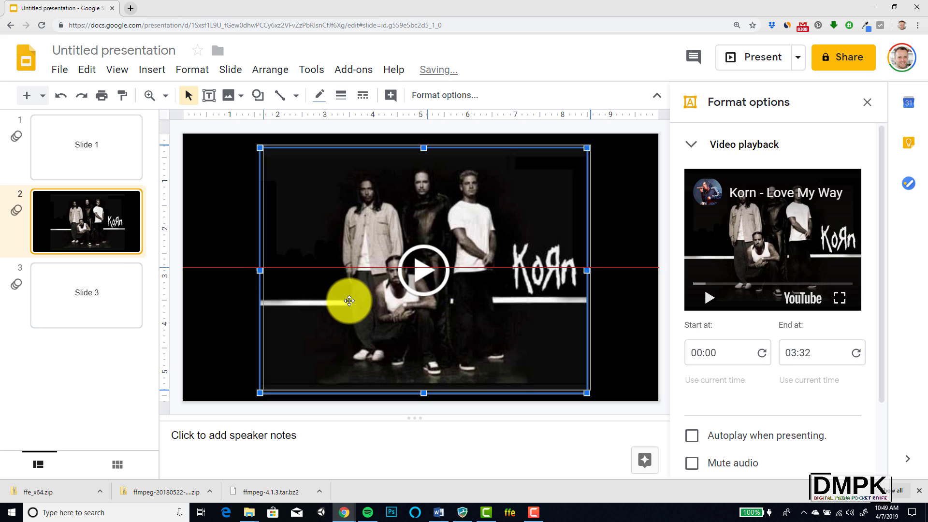
pyautogui.moveTo(344, 308); pyautogui.dragTo(353, 313)
pyautogui.click(610, 221)
pyautogui.click(481, 255)
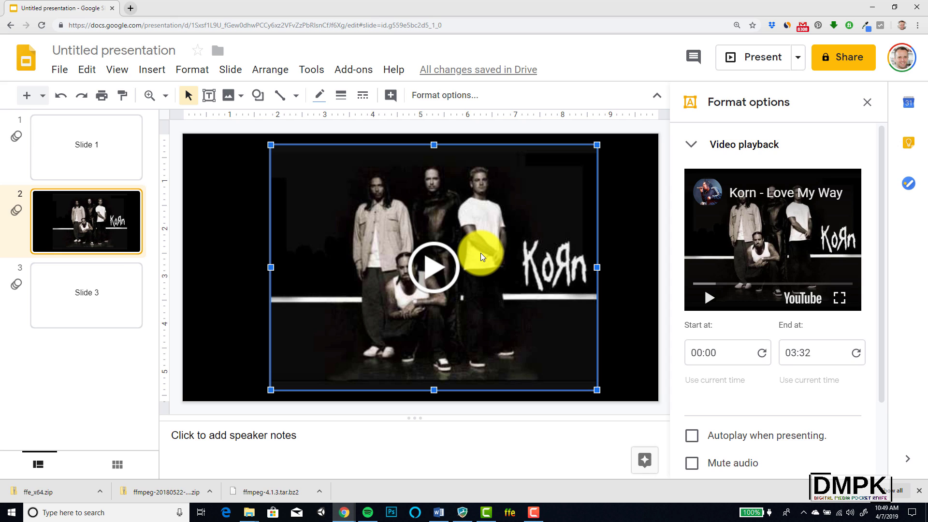
# Step: In Video playback, set Start 00:22 and End 00:25, and enable Autoplay when presenting
pyautogui.click(719, 353)
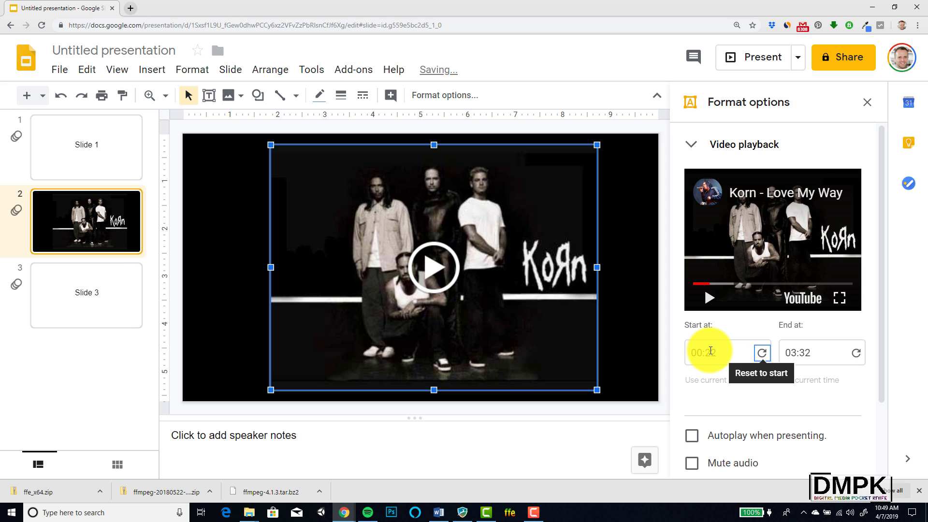
pyautogui.press('Tab')
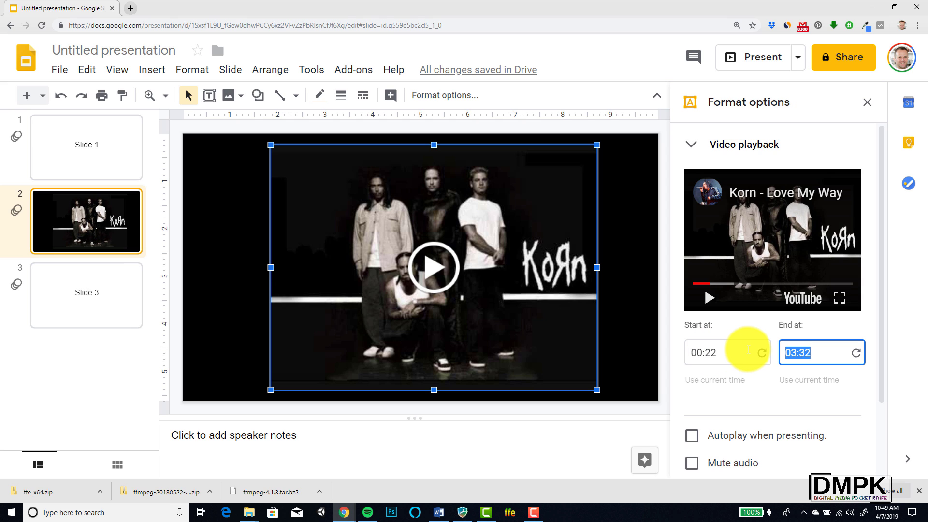
pyautogui.write('0:')
pyautogui.press('Tab')
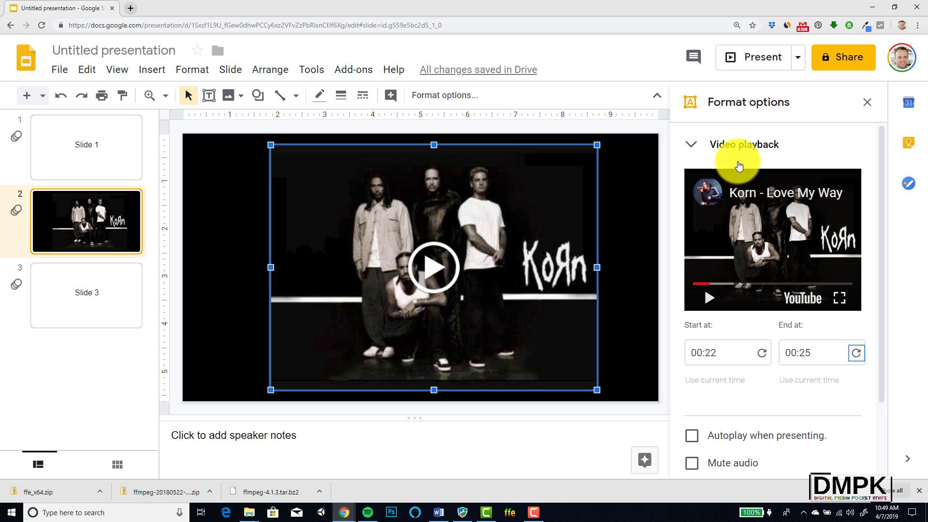
pyautogui.click(689, 435)
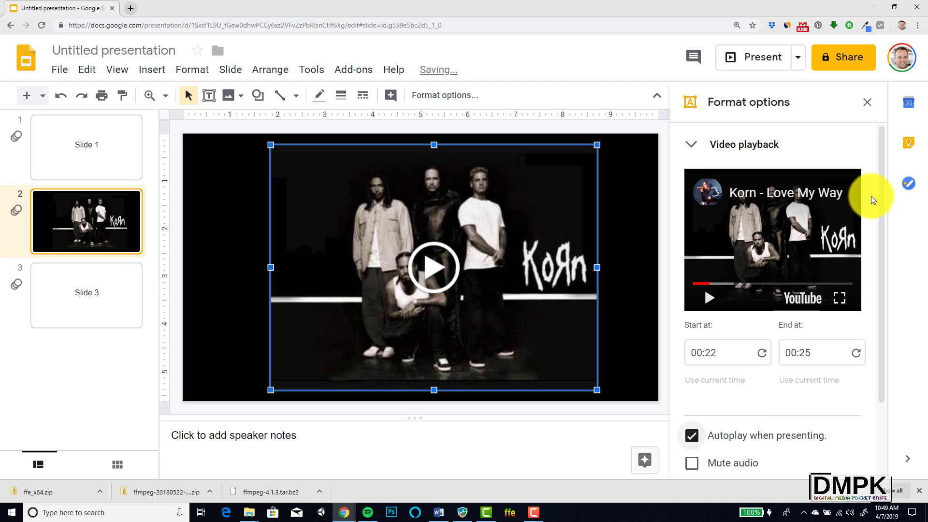
pyautogui.moveTo(879, 194)
pyautogui.mouseDown()
pyautogui.moveTo(890, 247)
pyautogui.moveTo(882, 230)
pyautogui.mouseUp()
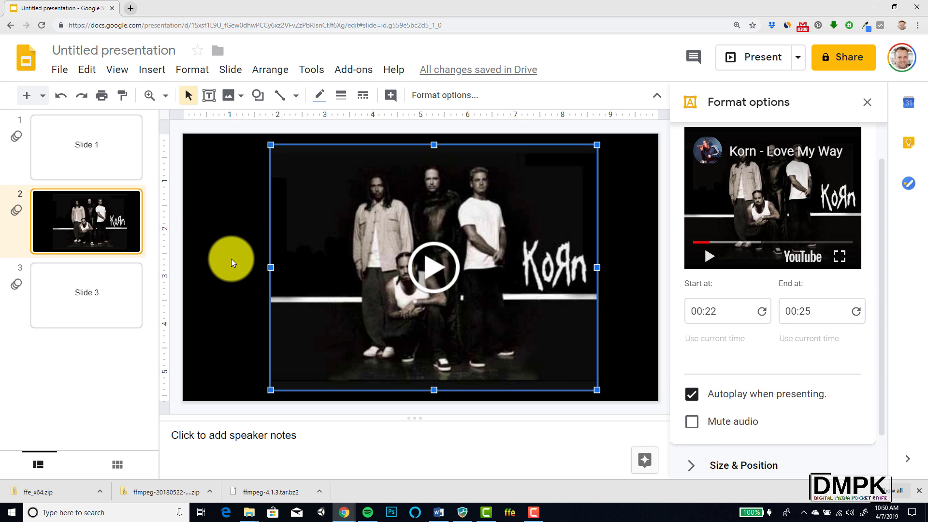
# Step: Present from Slide 1 and advance to slide 2 so the Korn clip autoplays
pyautogui.click(182, 191)
pyautogui.click(130, 141)
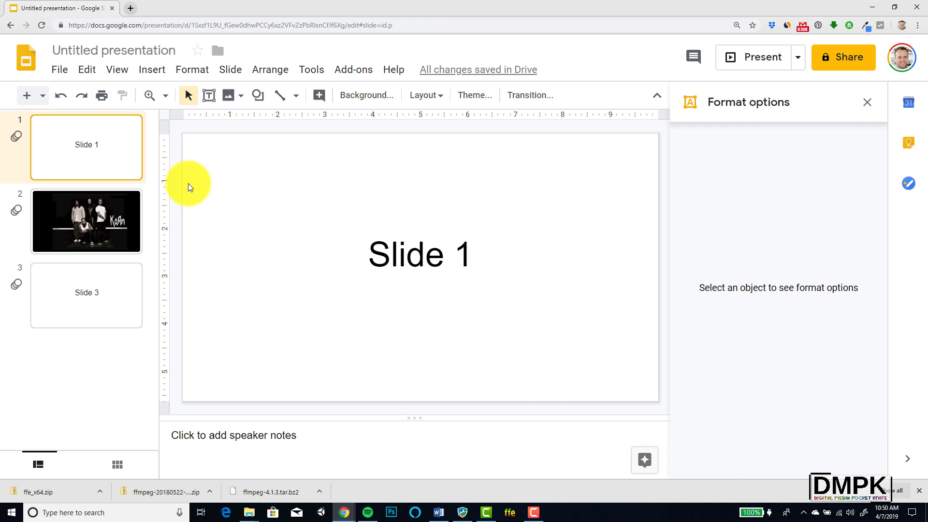
pyautogui.click(736, 58)
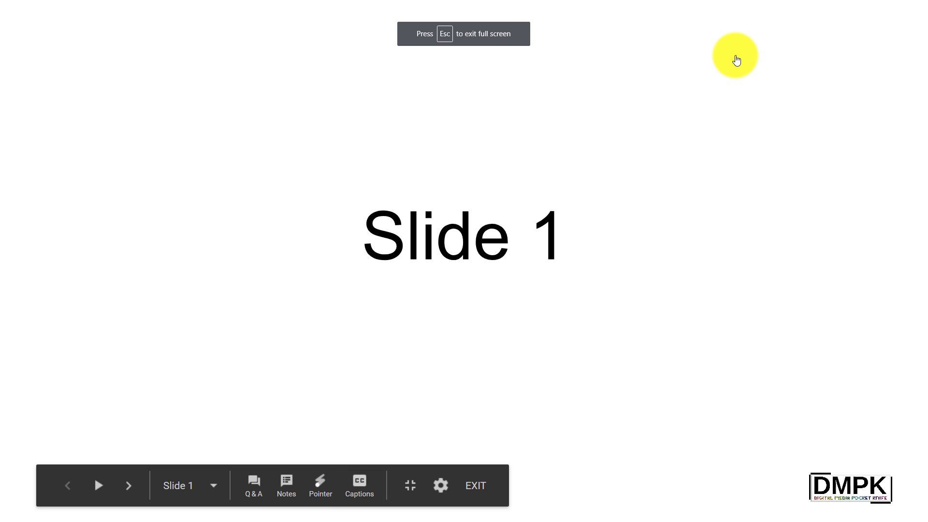
pyautogui.press('Right')
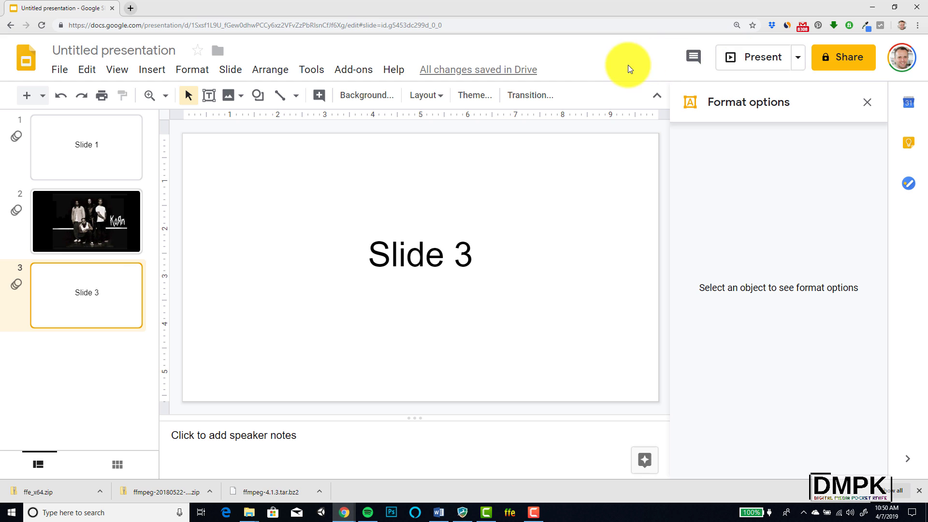
pyautogui.click(230, 70)
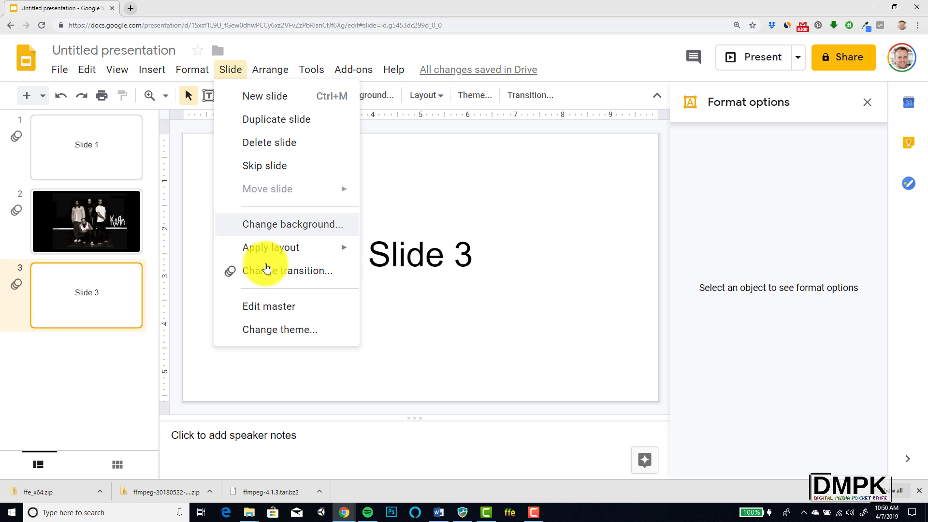
pyautogui.click(196, 172)
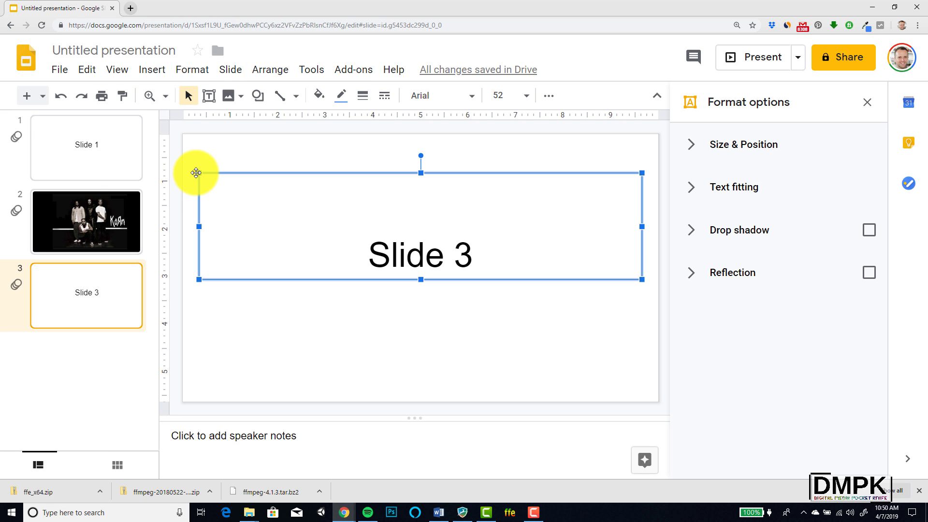